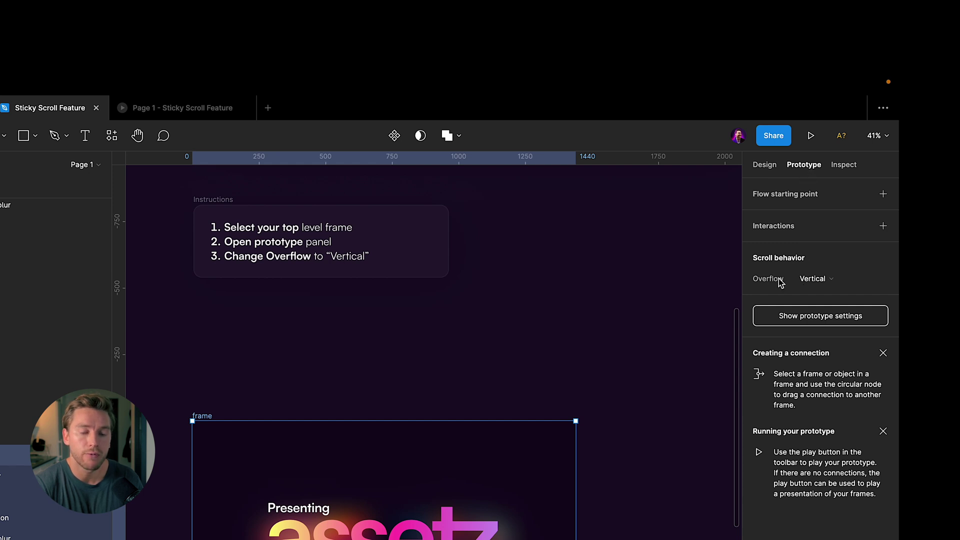
- Switch the selected top-level frame's overflow to No scrolling and back to Vertical, and deselect the frame
left_click(807, 282)
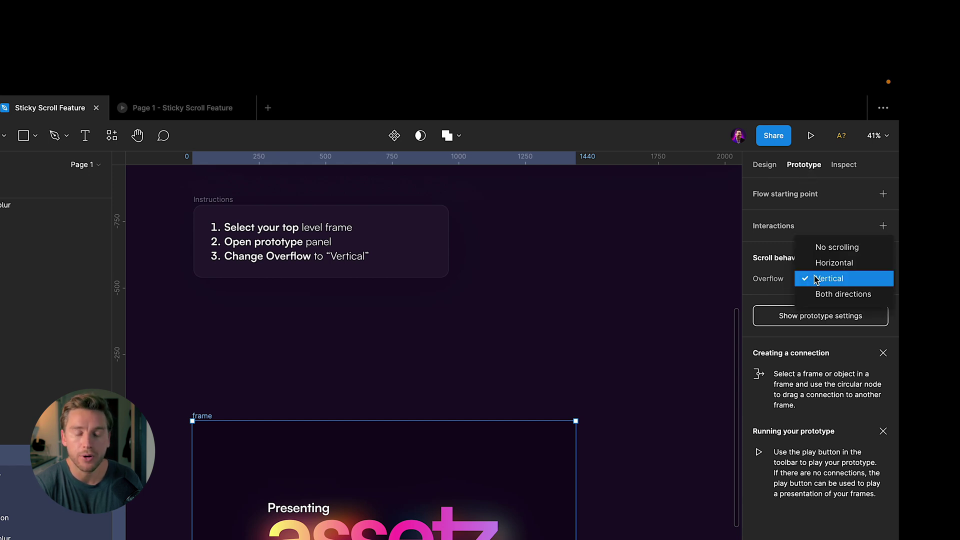
left_click(824, 252)
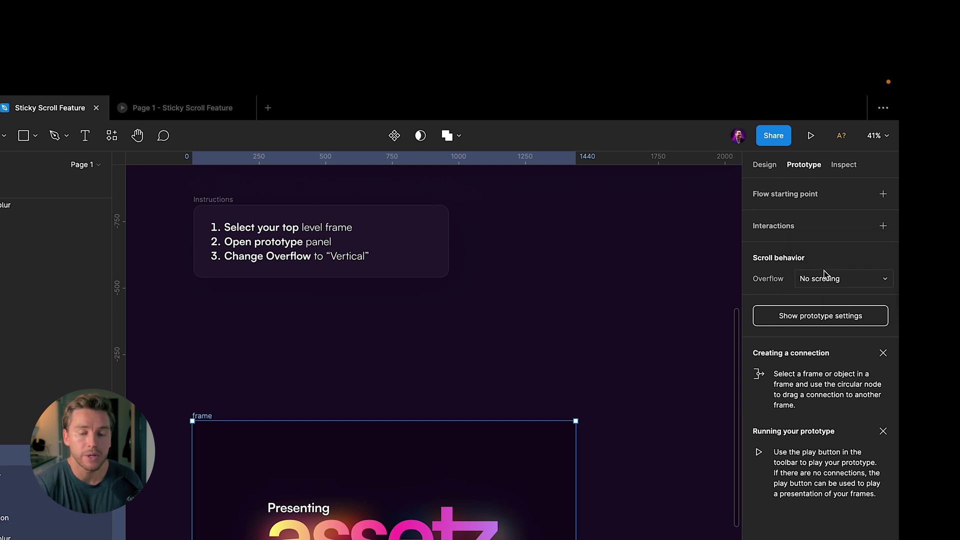
left_click(823, 278)
left_click(825, 308)
left_click(667, 303)
- Duplicate the design frame below "2. Configure Sticky Frames" and place the copy directly beside the original
scroll(668, 303, "down", 3)
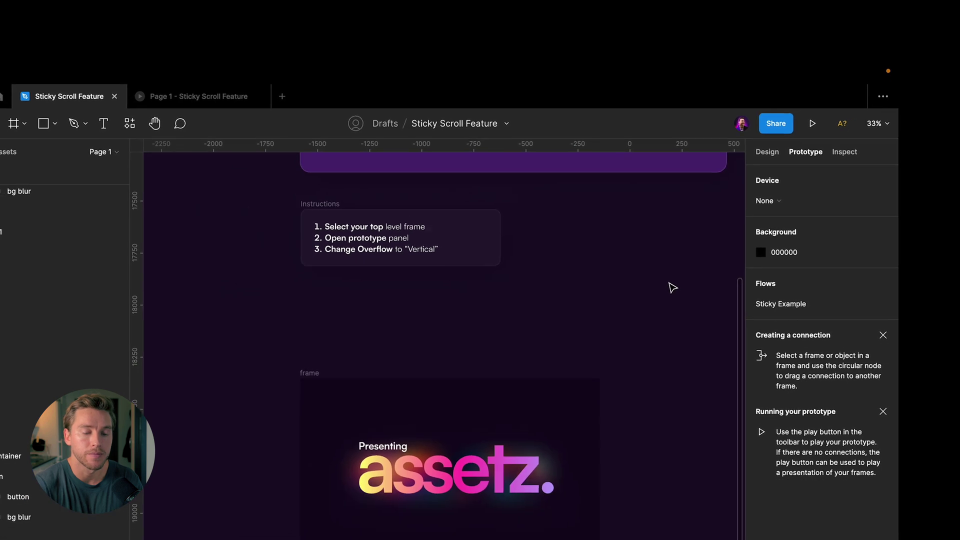
key("super+backslash")
scroll(668, 303, "up", 3)
scroll(667, 303, "right", 3)
scroll(668, 303, "down", 3)
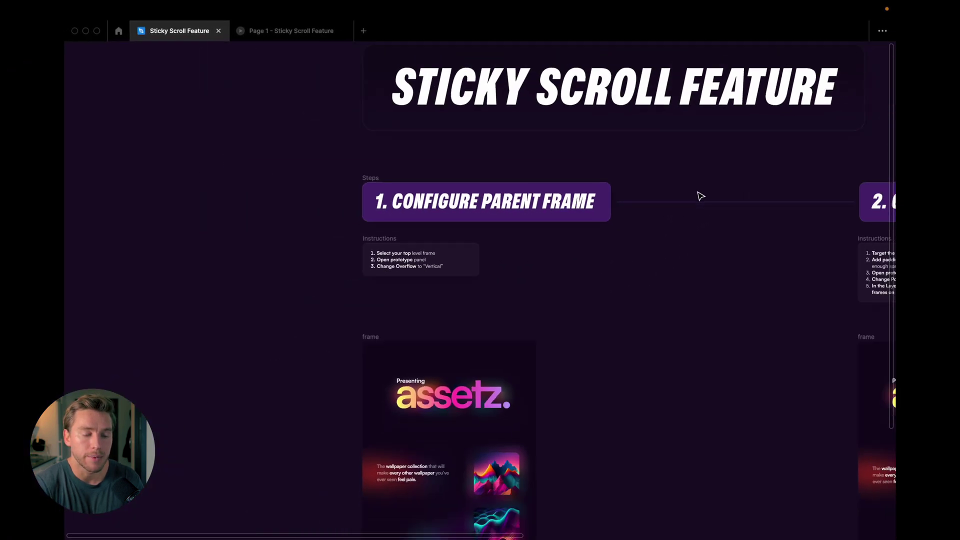
scroll(700, 196, "down", 5)
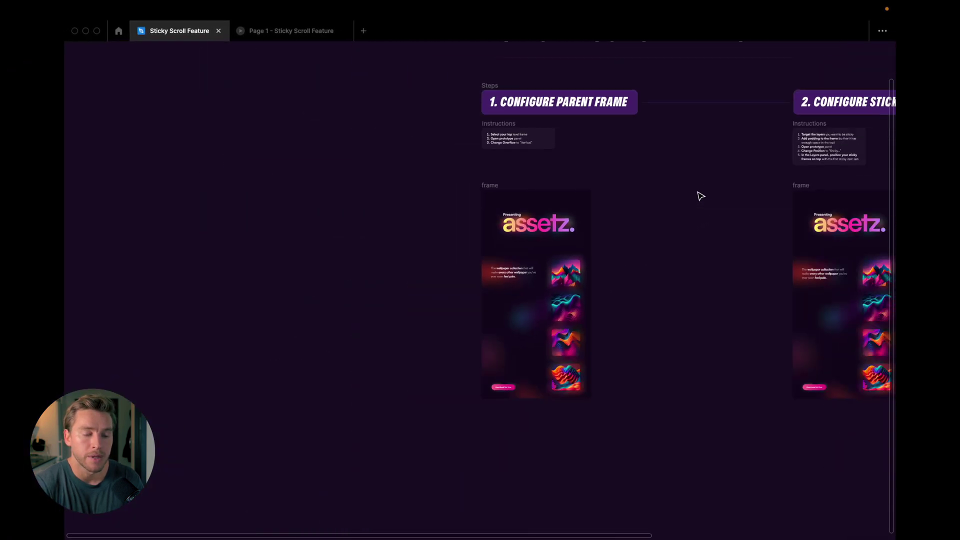
left_click_drag(699, 195, 481, 196)
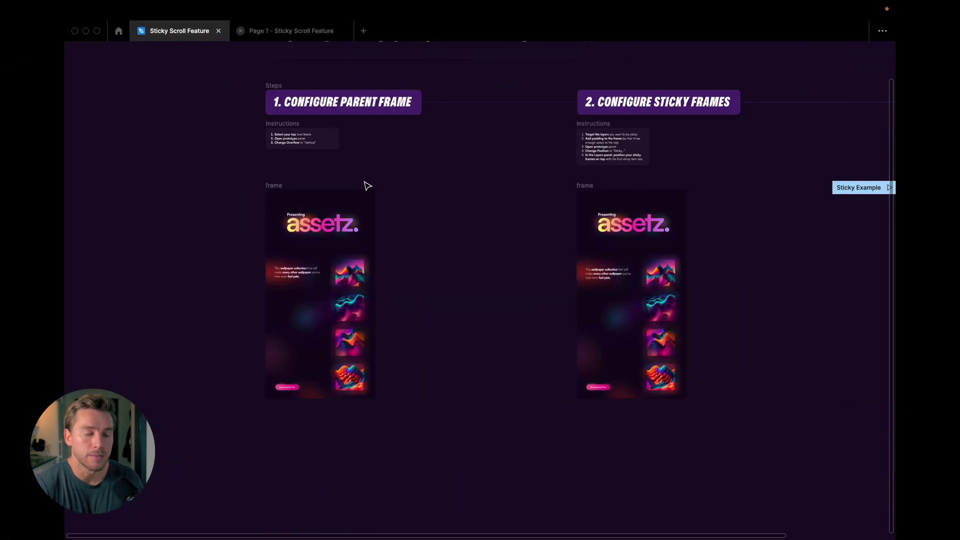
left_click_drag(287, 188, 702, 188, "alt")
- Read the instructions for configuring sticky frames above the two design frames
scroll(675, 137, "up", 3)
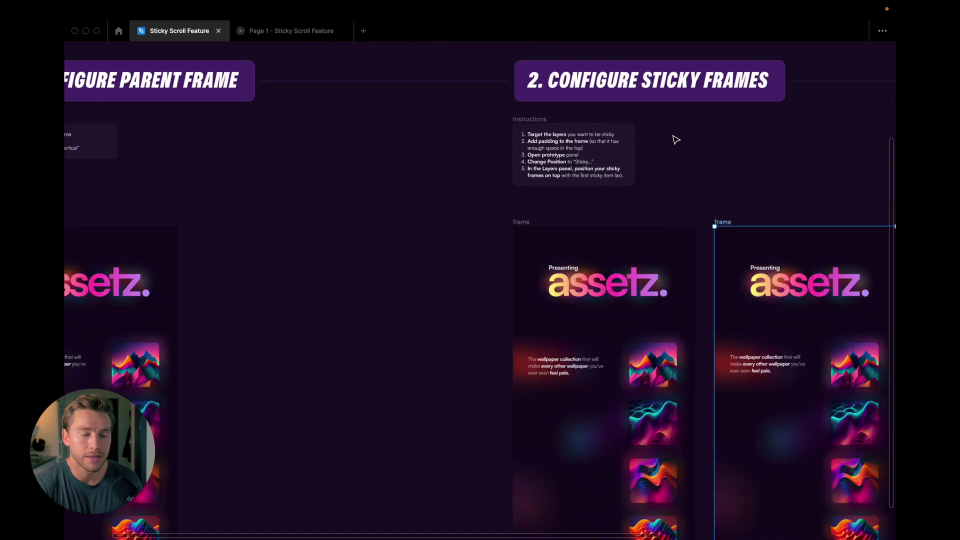
scroll(675, 138, "up", 3)
scroll(699, 189, "up", 3)
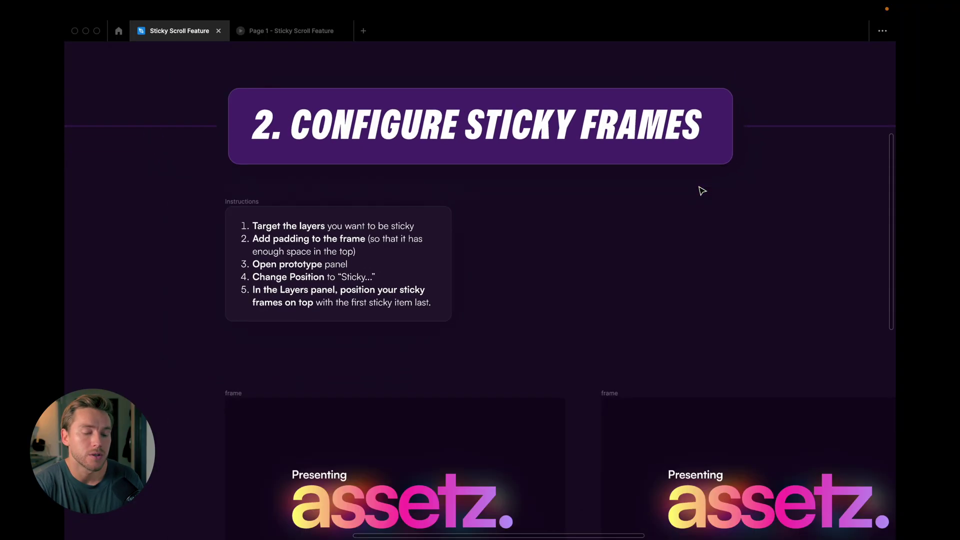
scroll(702, 190, "down", 5)
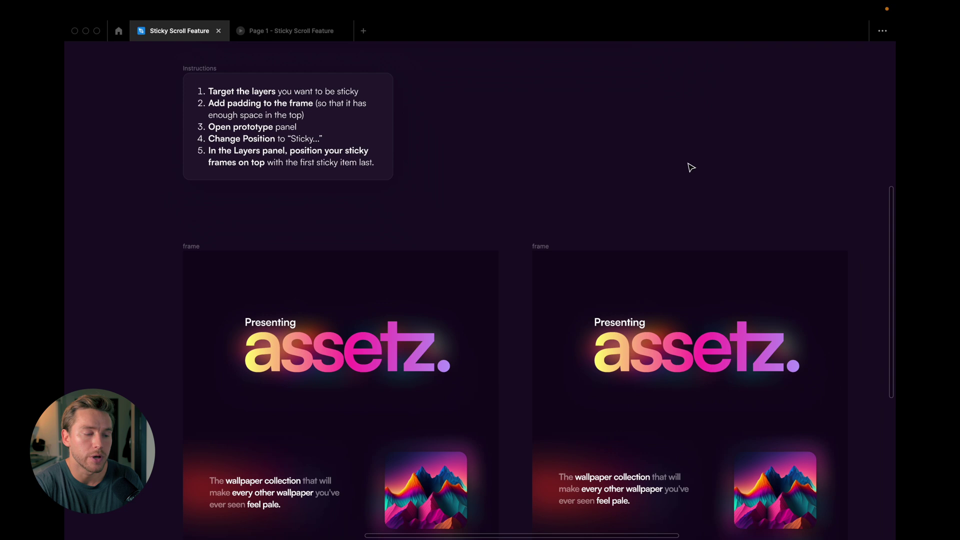
scroll(635, 133, "right", 1)
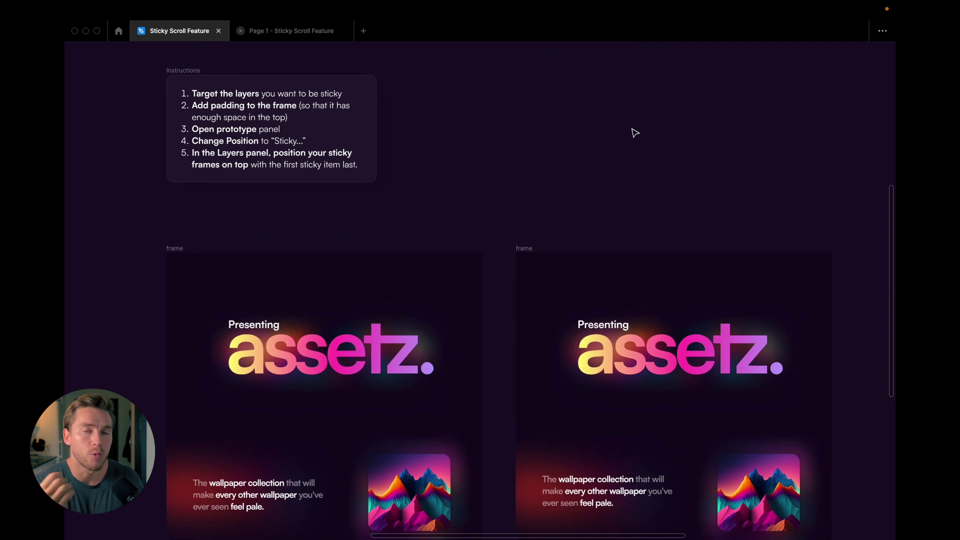
scroll(634, 133, "down", 1)
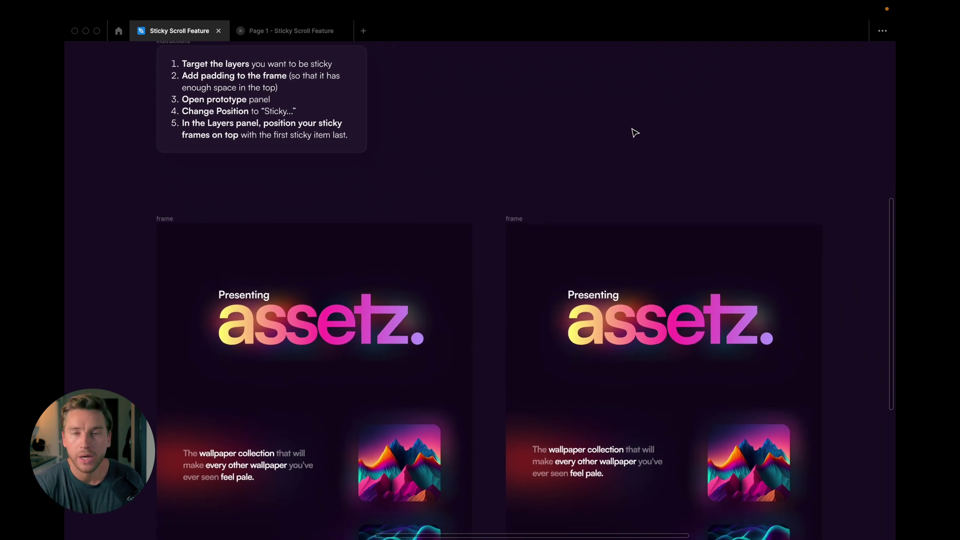
- Show the design properties of the duplicate's wallpaper collection text frame and inspect its nested text layer
scroll(523, 296, "down", 5)
scroll(523, 295, "right", 4)
scroll(518, 300, "up", 5)
key("super+backslash")
left_click(535, 332)
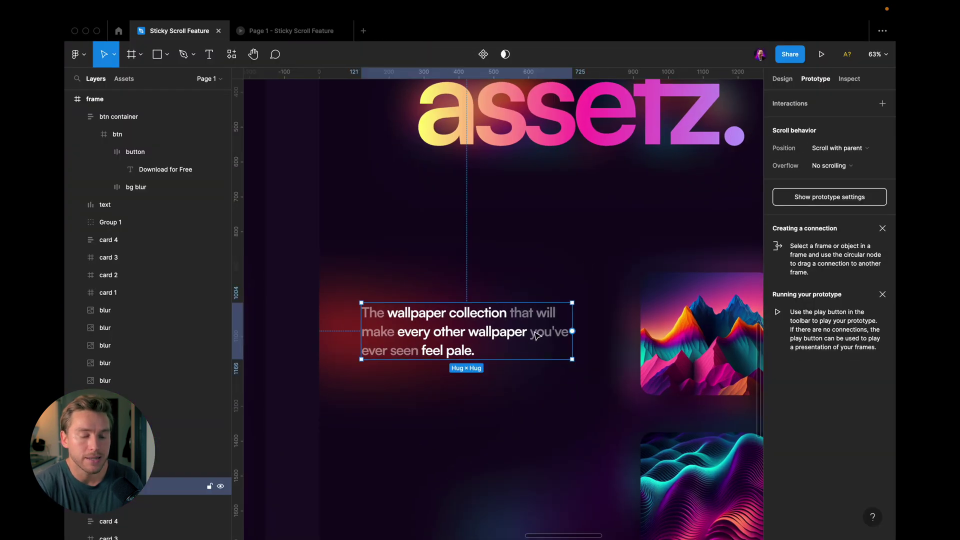
left_click(783, 79)
scroll(575, 312, "up", 2)
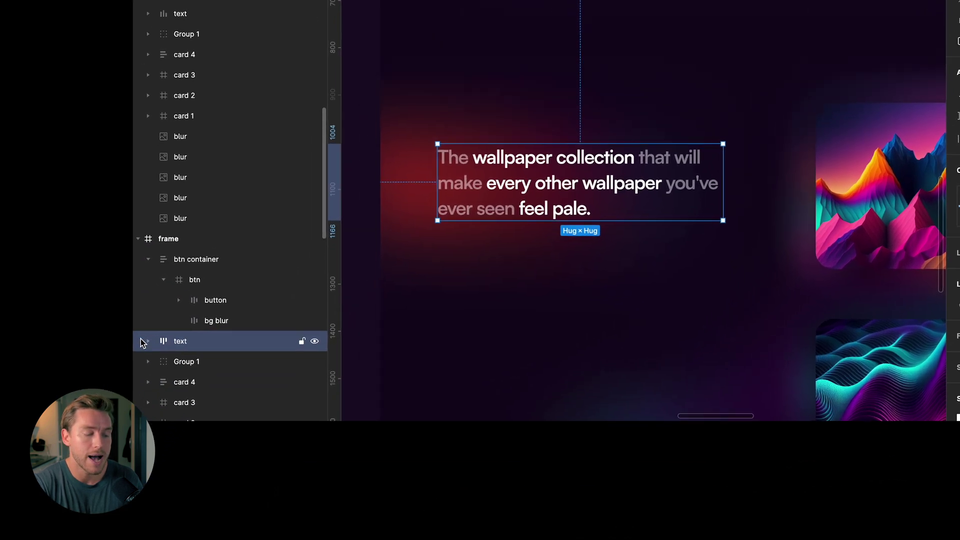
left_click(77, 486)
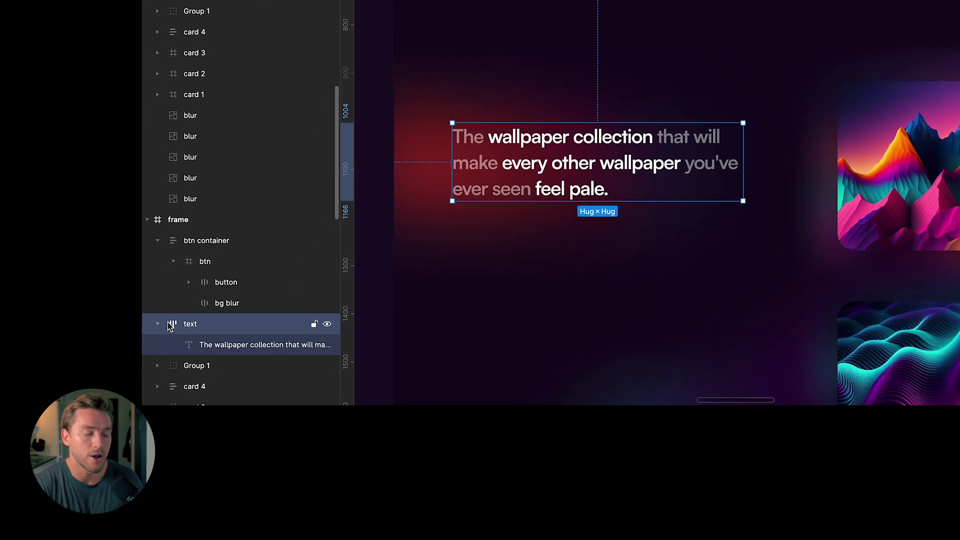
left_click(159, 325)
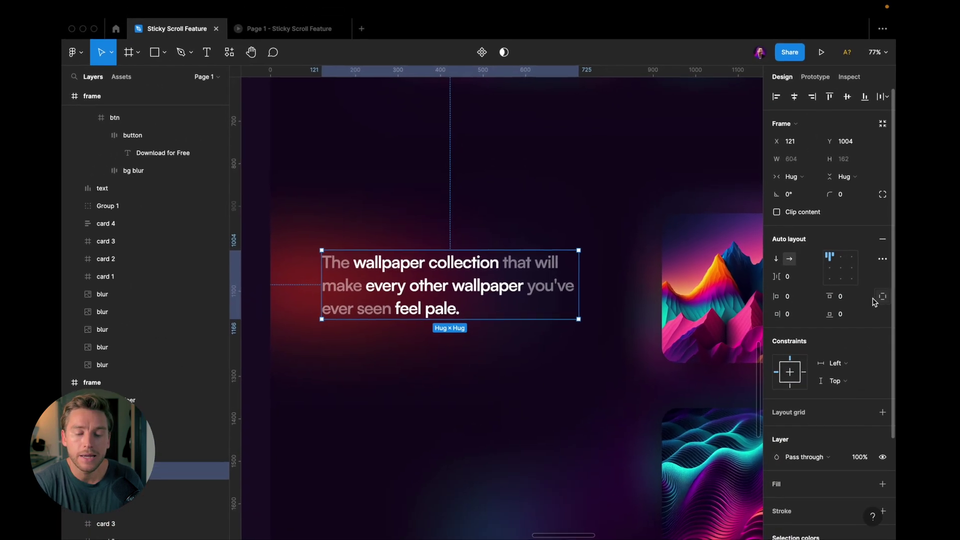
- Try a top padding of 200 on the text frame and reset the padding to 0
left_click(942, 254)
left_click(916, 257)
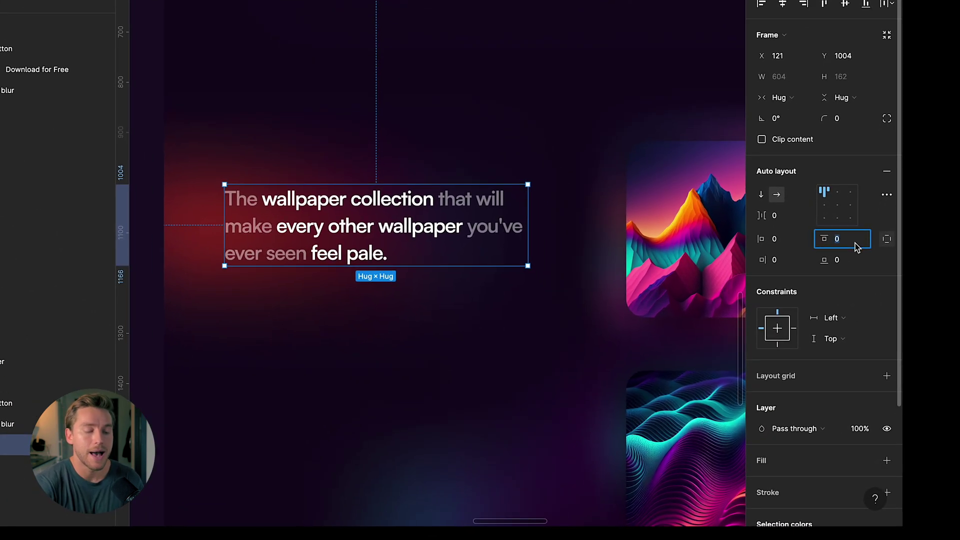
type("200")
key("Return")
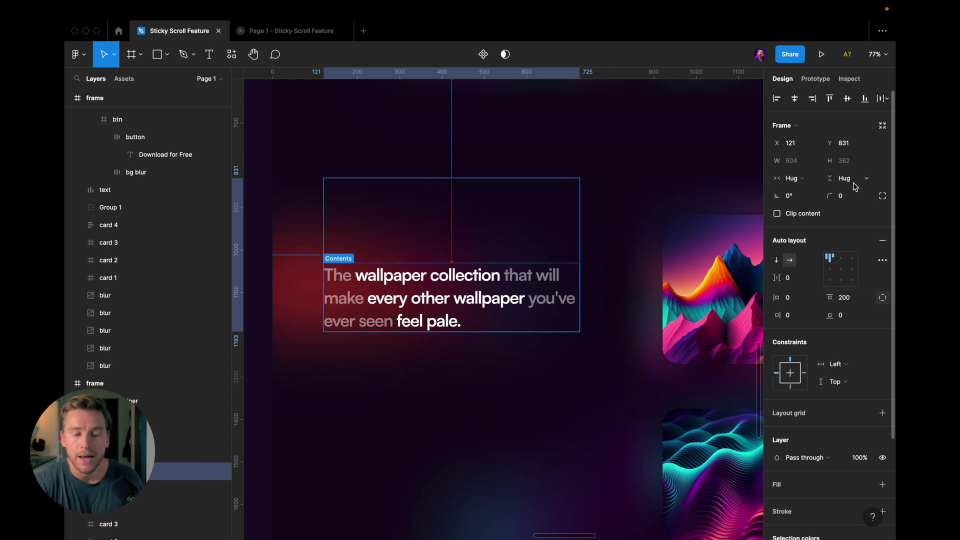
type("0")
key("Return")
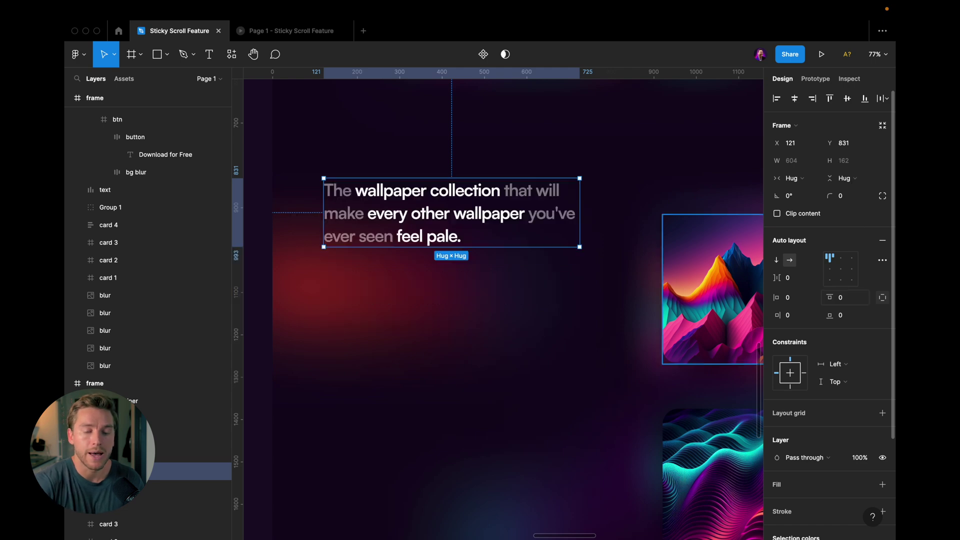
- Give the text frame a fixed height of 400 with bottom-left content alignment and reposition it to Y 793
left_click(848, 178)
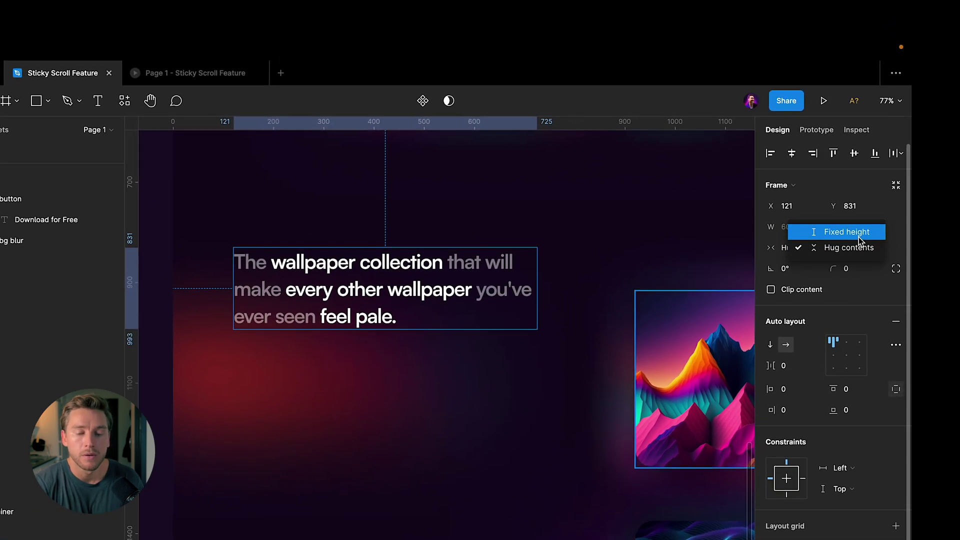
left_click(859, 237)
left_click(859, 233)
key("Return")
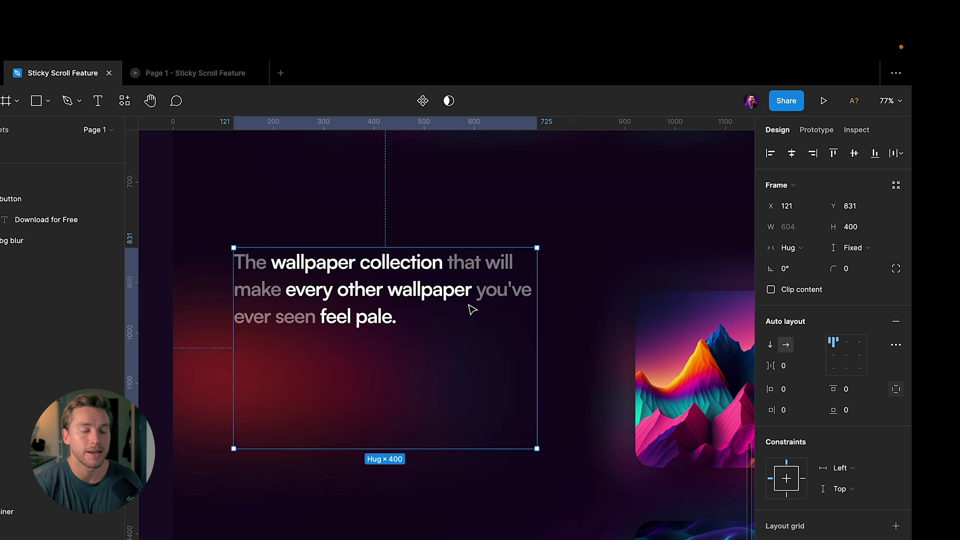
left_click_drag(473, 310, 473, 321)
left_click(833, 369)
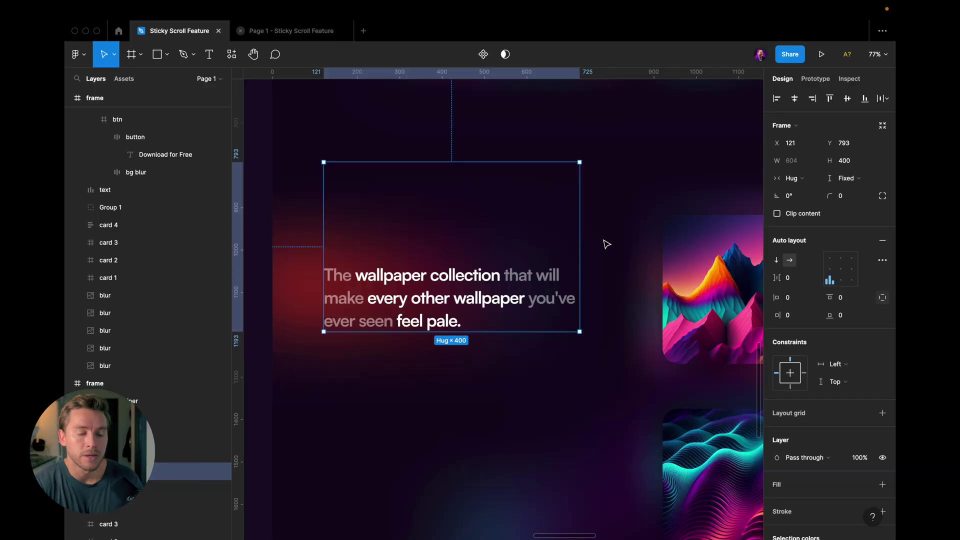
scroll(607, 244, "down", 2)
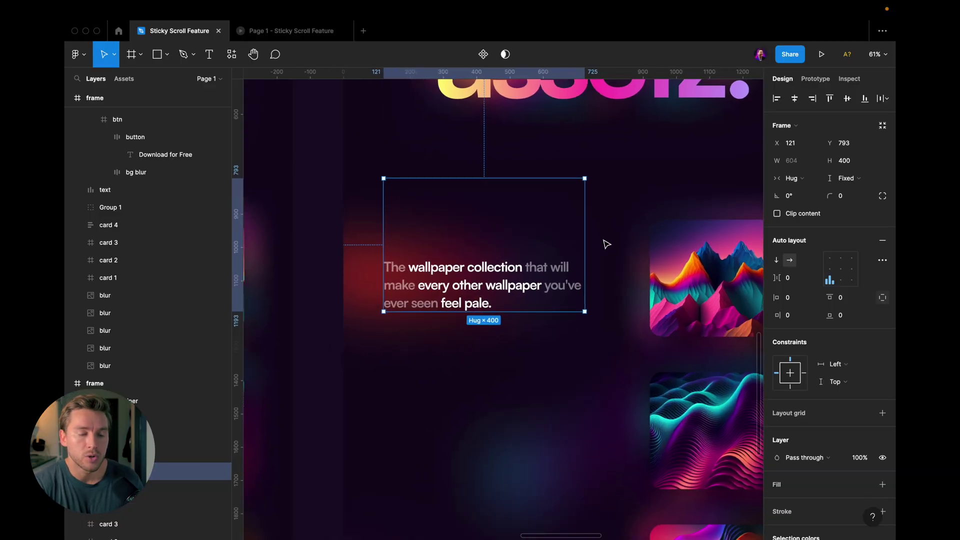
left_click(607, 245)
- Set the "Download for Free" button container to a fixed height of 560
scroll(606, 244, "down", 10)
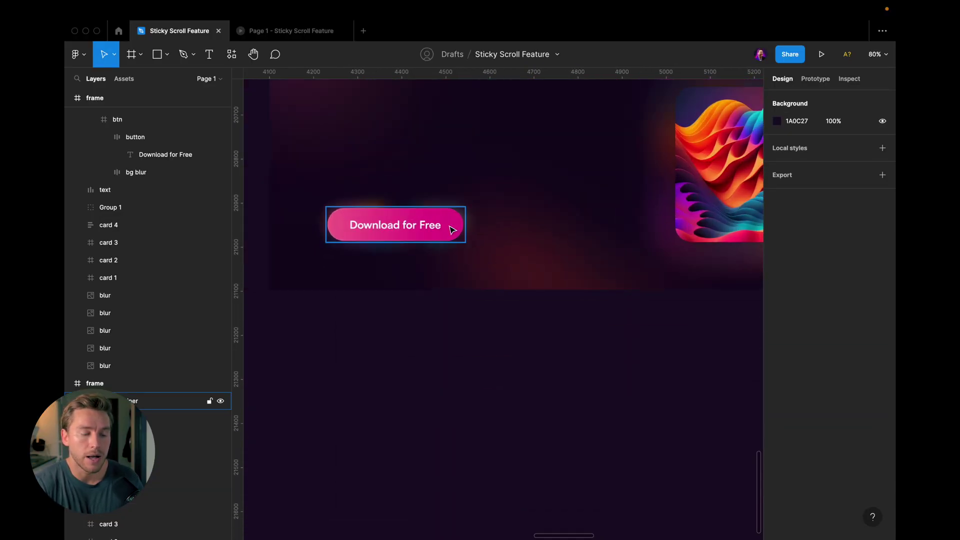
left_click(453, 225)
scroll(450, 227, "up", 5)
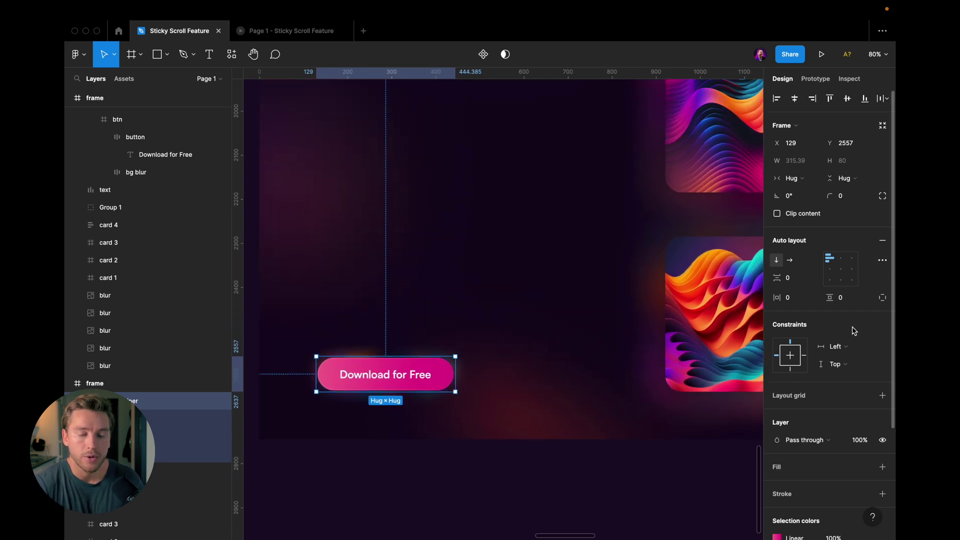
left_click(859, 182)
left_click(856, 167)
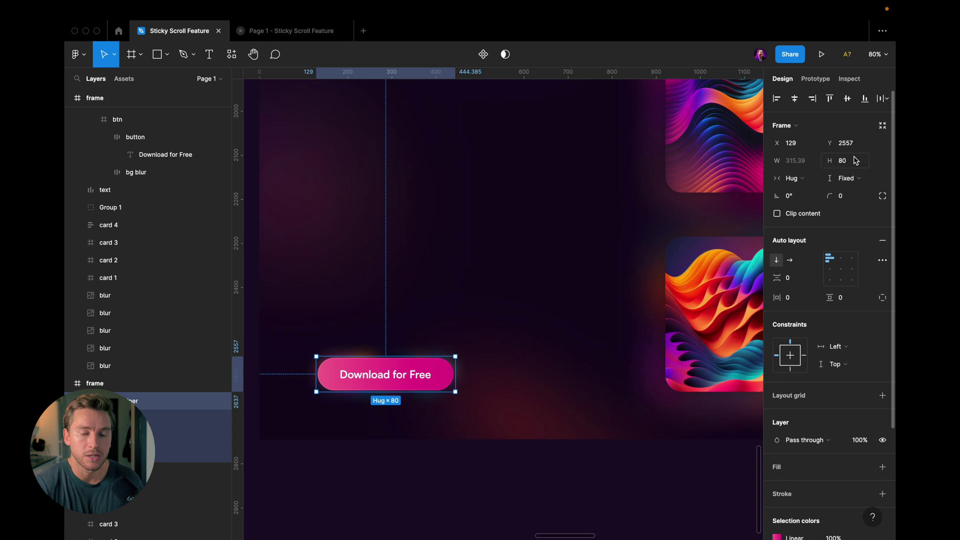
type("560")
key("Return")
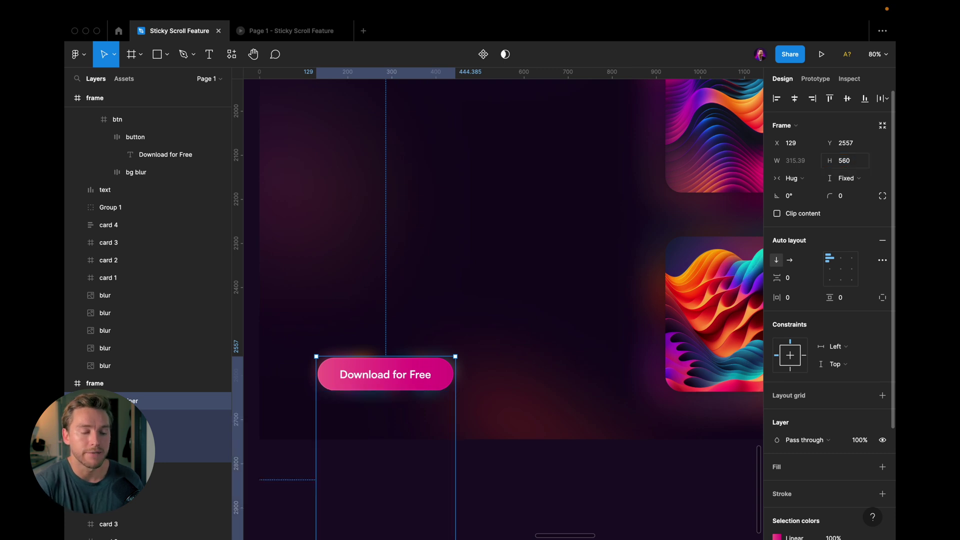
- Align the button to the bottom left of its container and move the container up to Y 2077
left_click(831, 281)
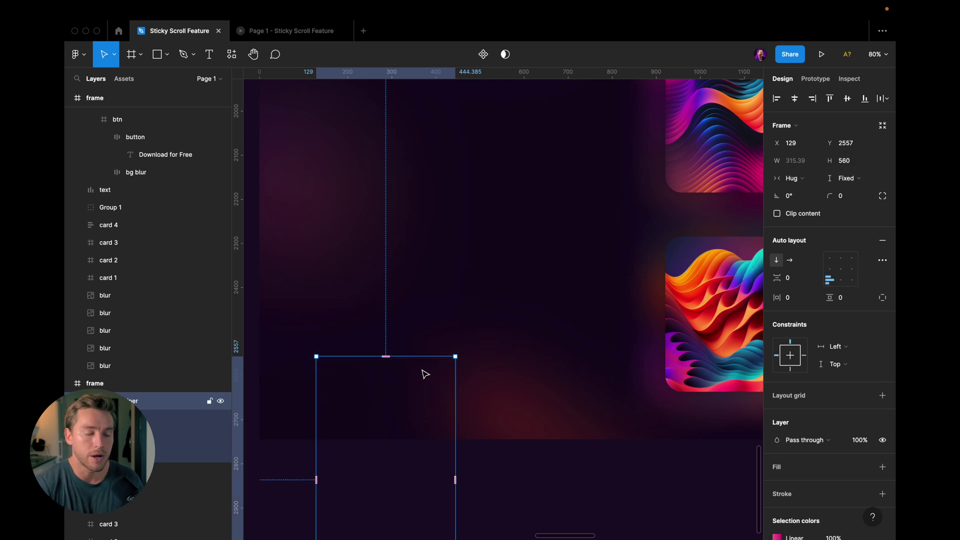
left_click_drag(421, 454, 419, 315)
left_click_drag(425, 373, 425, 317)
left_click_drag(425, 395, 424, 383)
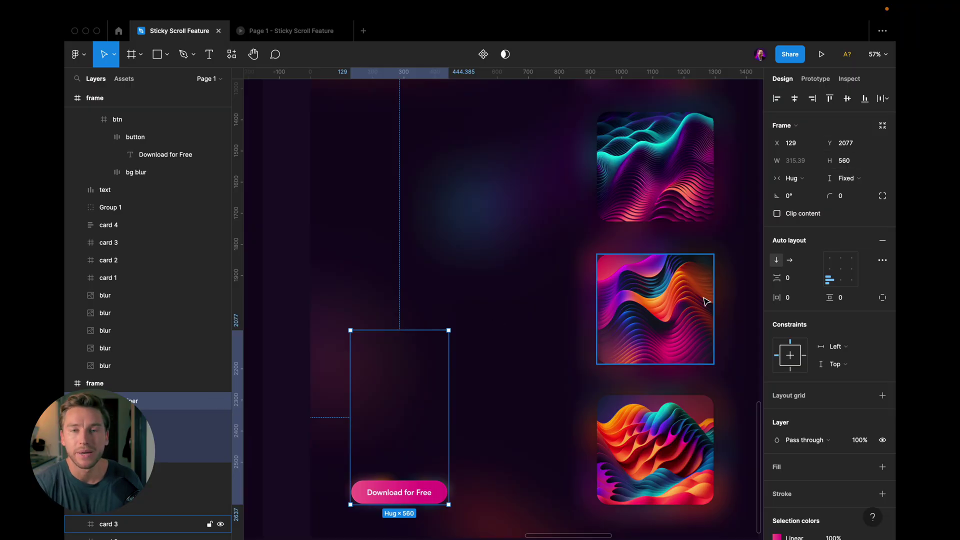
- Set the lowest wallpaper card, card 4, to a fixed height of 560
left_click(613, 400)
scroll(613, 400, "down", 2)
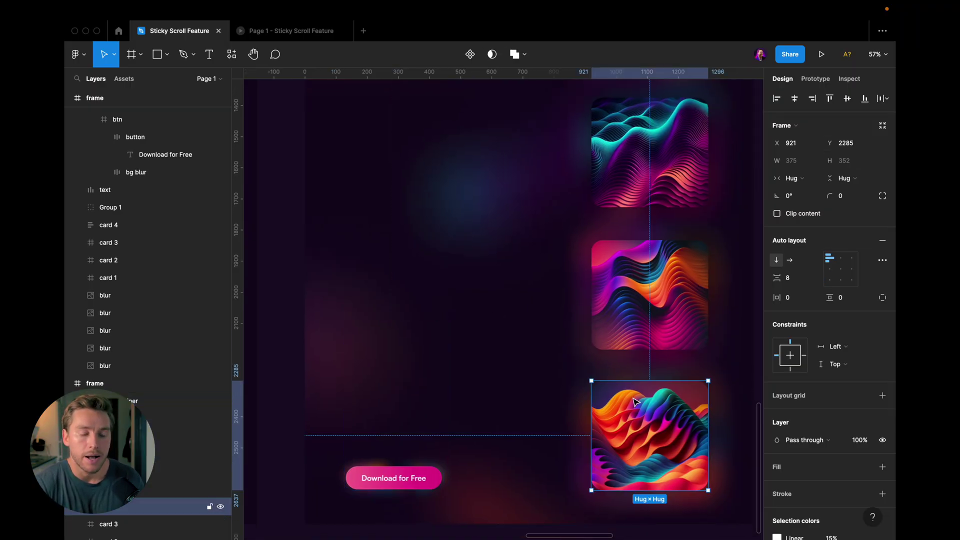
left_click(846, 178)
left_click(857, 165)
type("560")
key("Return")
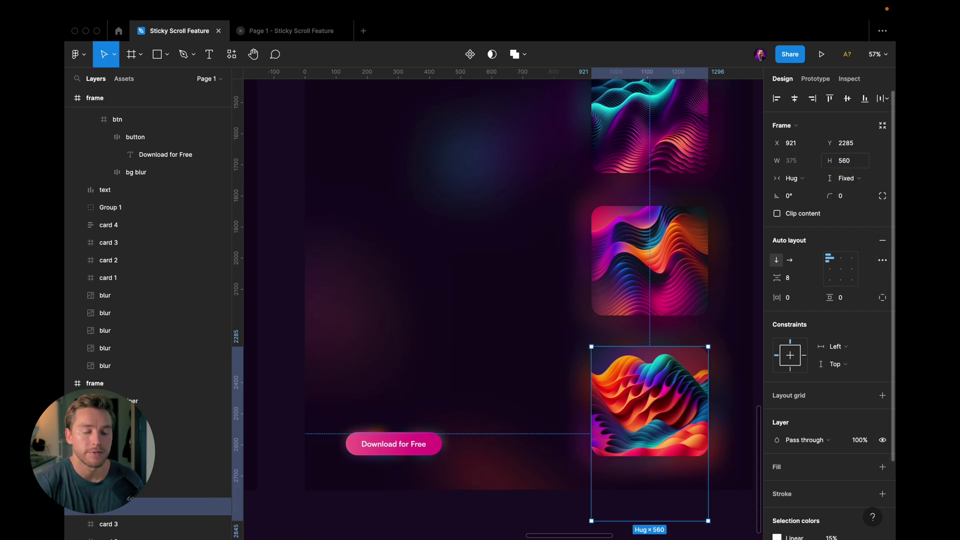
- Align card 4's content to its bottom left and move the card up so its bottom lines up with the button
left_click(828, 284)
mouse_move(672, 452)
left_mouse_down()
mouse_move(673, 403)
mouse_move(674, 443)
left_mouse_up()
key("Escape")
- Look over the adjusted duplicate frame and revisit the instructions for configuring sticky frames
scroll(674, 443, "down", 2)
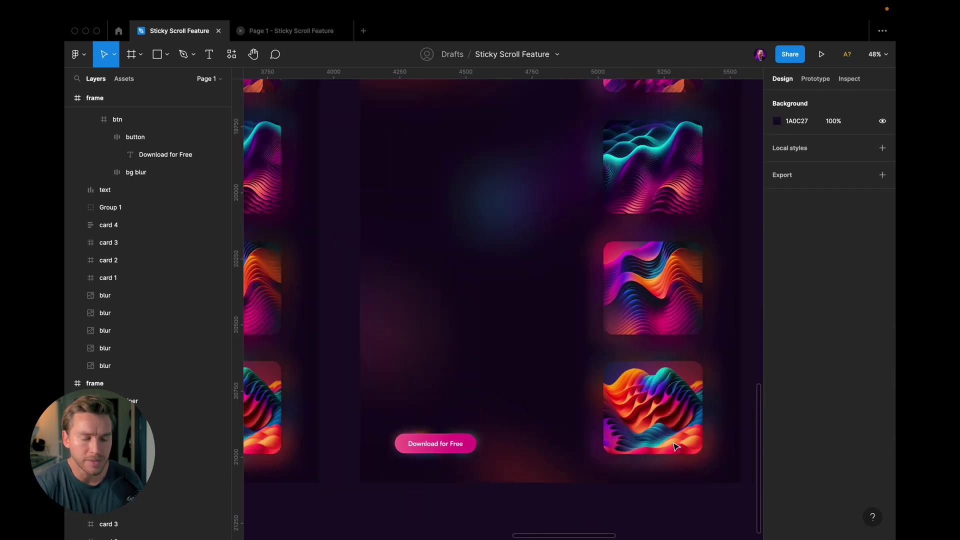
key("super+backslash")
key("ctrl+backslash")
scroll(645, 360, "up", 6)
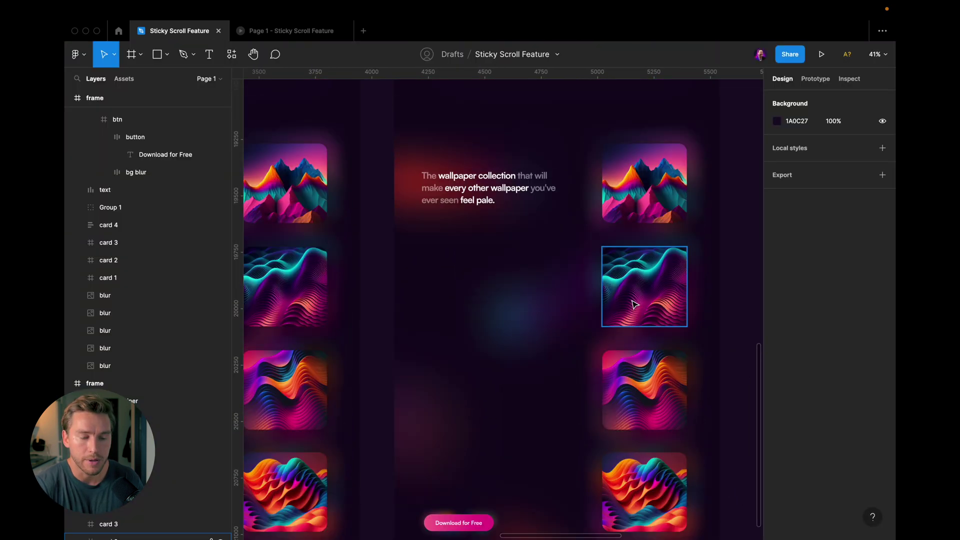
key("ctrl+backslash")
scroll(635, 305, "up", 5)
scroll(635, 305, "down", 2)
key("super+backslash")
scroll(635, 304, "left", 6)
scroll(635, 305, "down", 7)
scroll(635, 305, "right", 9)
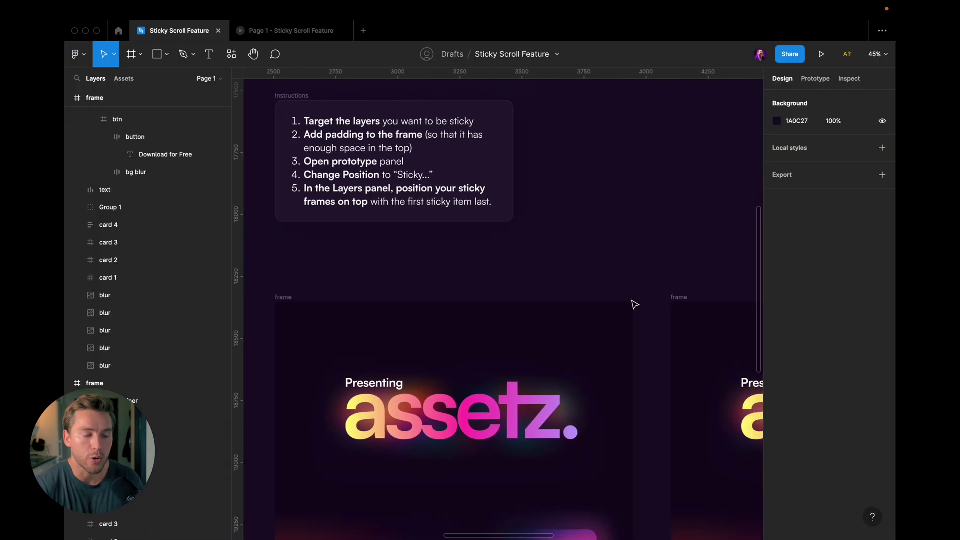
- Set the scroll position of the duplicate frame's intro text, download button container and lowest wallpaper card to Sticky (stop at top edge)
left_click(414, 251)
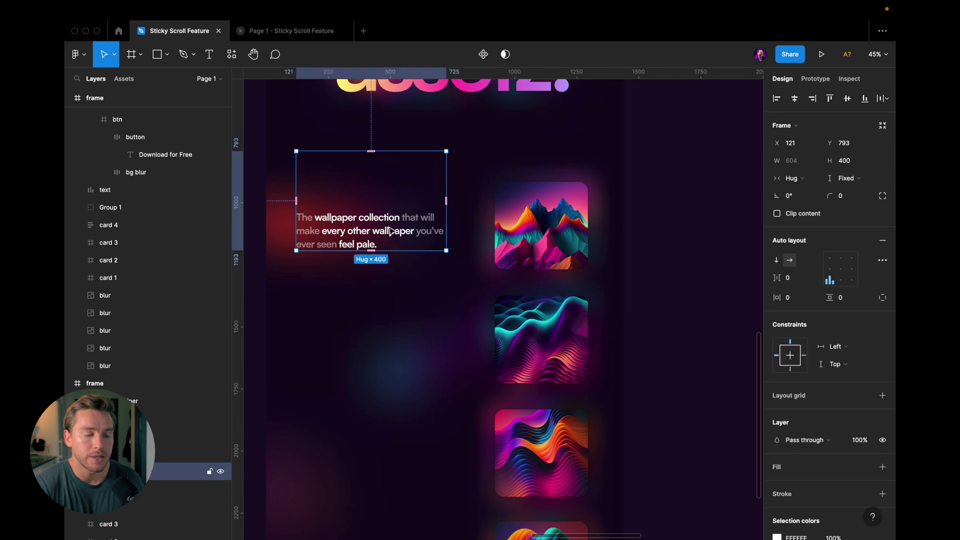
scroll(388, 230, "down", 3)
left_click(409, 424, "shift")
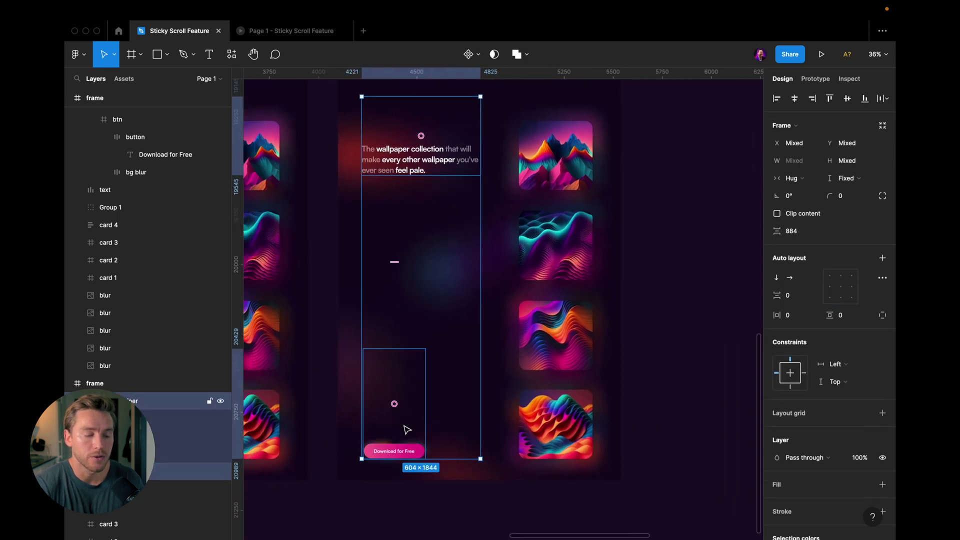
left_click(522, 434, "shift")
left_click(816, 79)
scroll(666, 251, "up", 3)
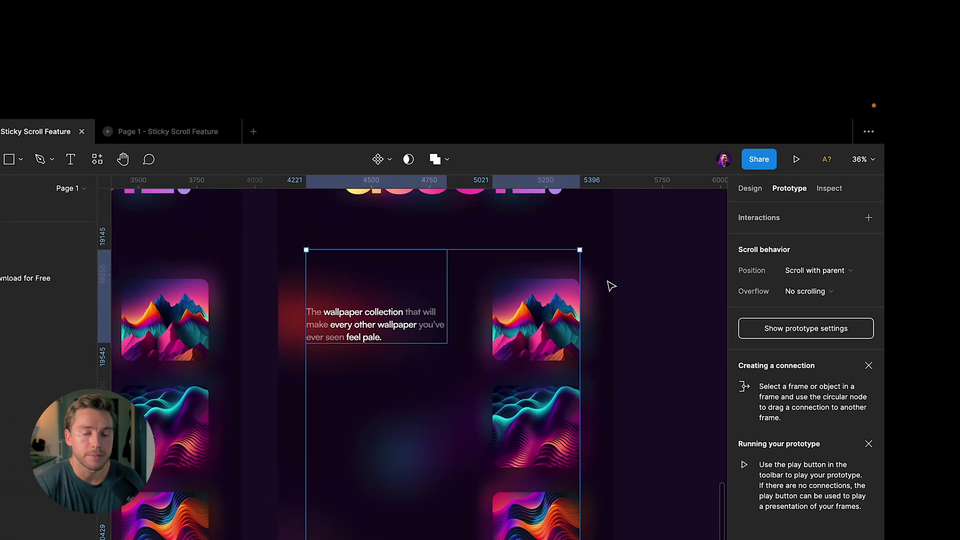
left_click(795, 272)
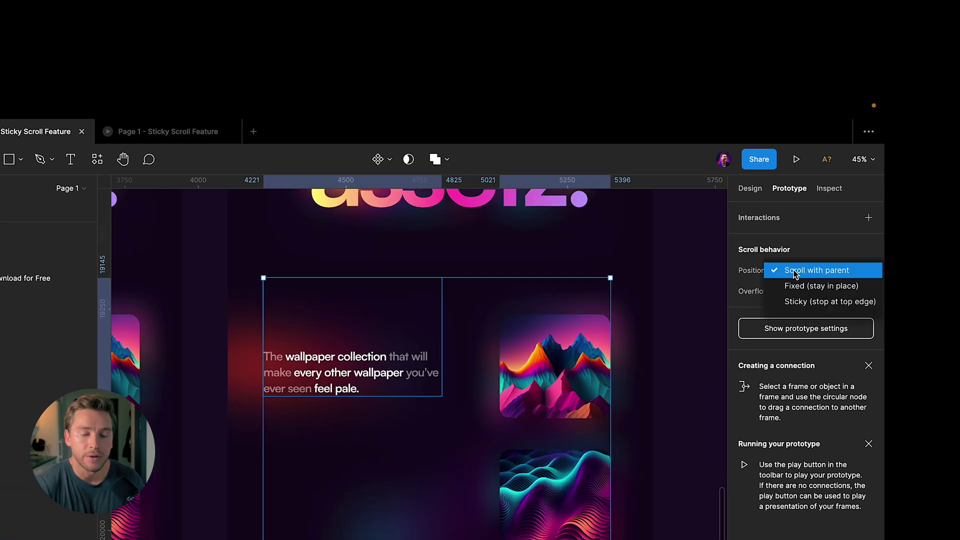
left_click(798, 304)
key("Escape")
- Duplicate the adjusted frame and place the copy directly below the Sticky Example frame in the test run section
scroll(545, 376, "down", 5)
key("super+backslash")
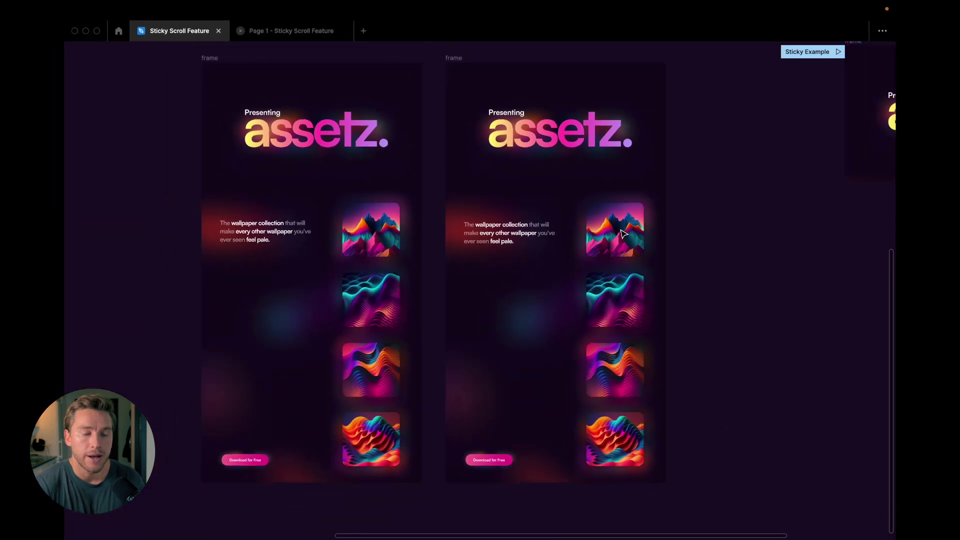
scroll(623, 234, "down", 5)
left_click(328, 152)
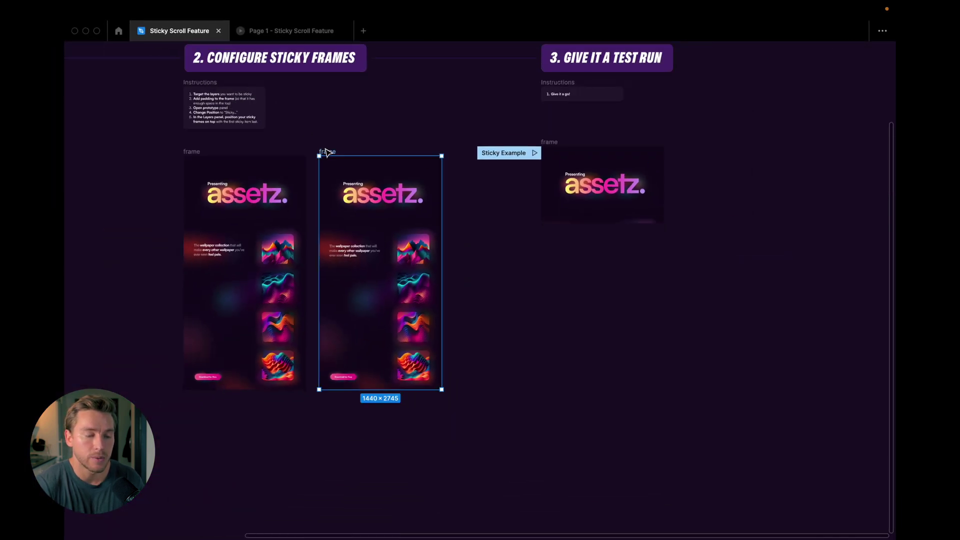
left_click_drag(328, 152, 433, 154)
left_click_drag(503, 207, 550, 236)
- Set the copied frame's height to 900
scroll(580, 243, "up", 2)
key("super+backslash")
scroll(580, 244, "up", 1)
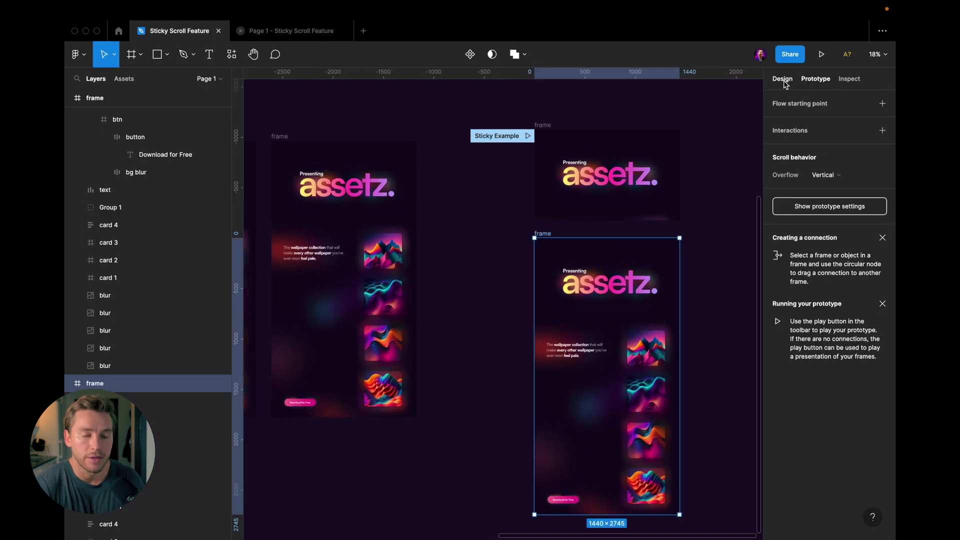
left_click(783, 79)
key("shift+2")
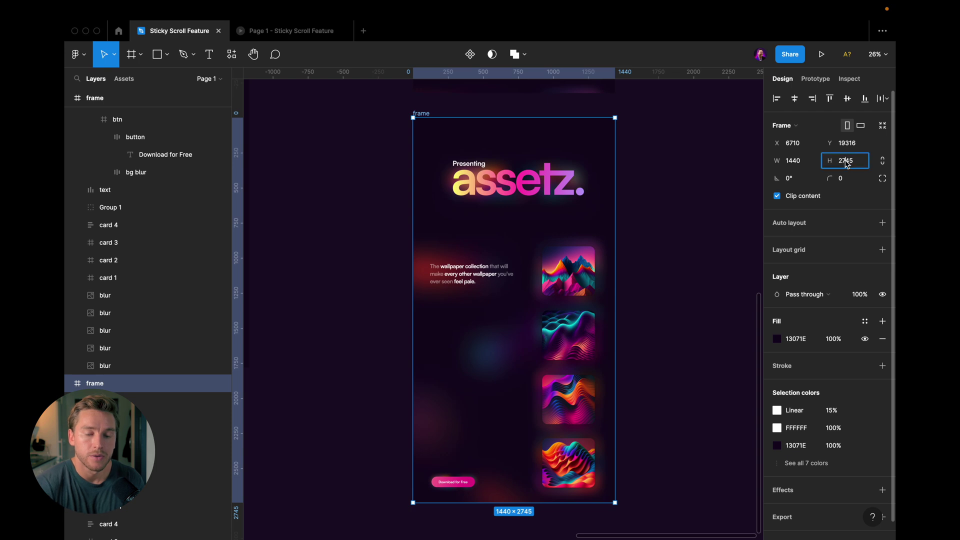
type("900")
key("Return")
key("shift+2")
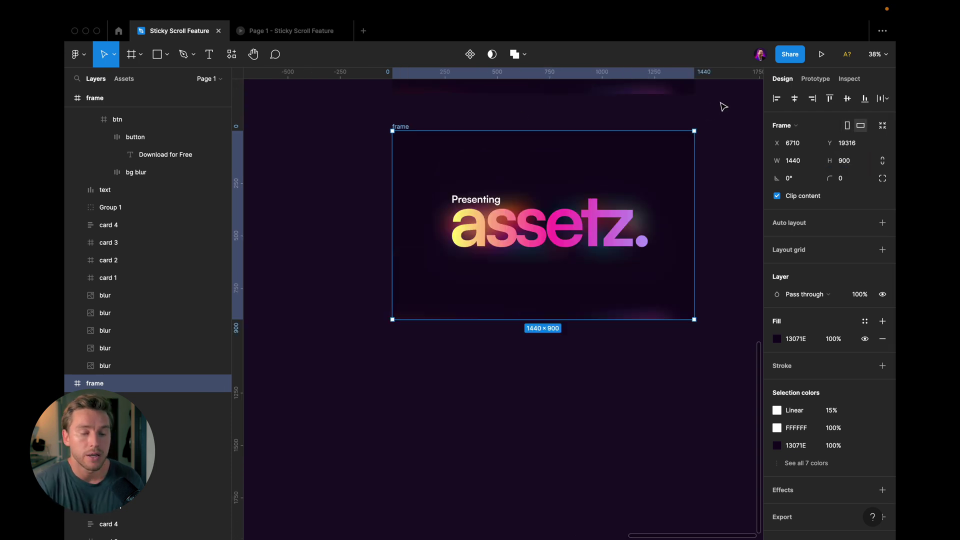
- Add a flow starting point to the copied frame and play its prototype with the flows list hidden
left_click(815, 79)
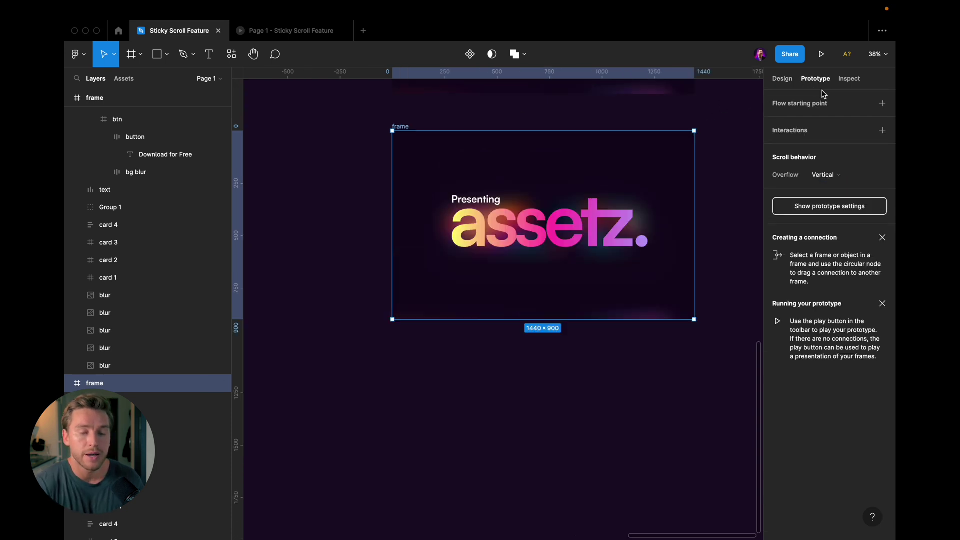
left_click(882, 103)
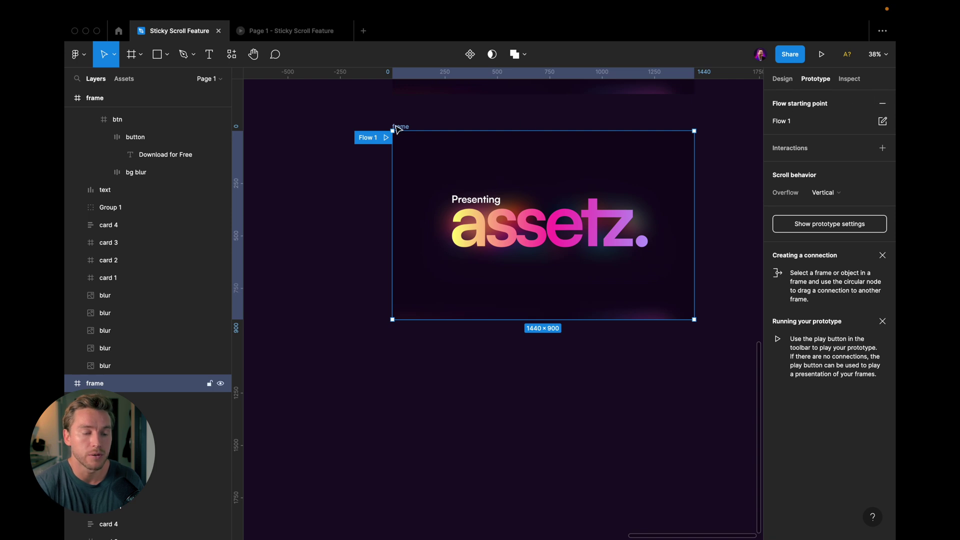
left_click(386, 139)
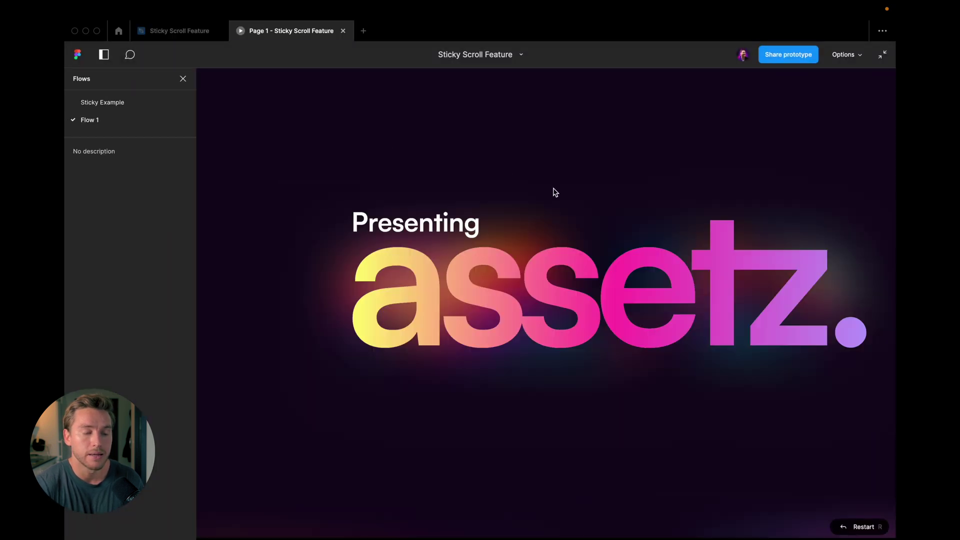
left_click(183, 79)
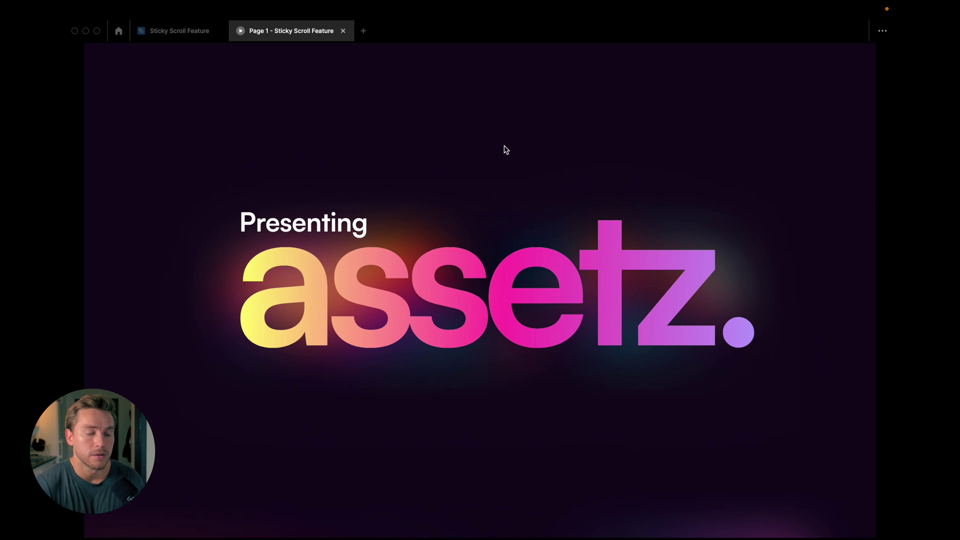
- Scroll back and forth through the prototype down to the last card to test how the text, button and card stick
scroll(504, 149, "down", 5)
scroll(506, 153, "down", 5)
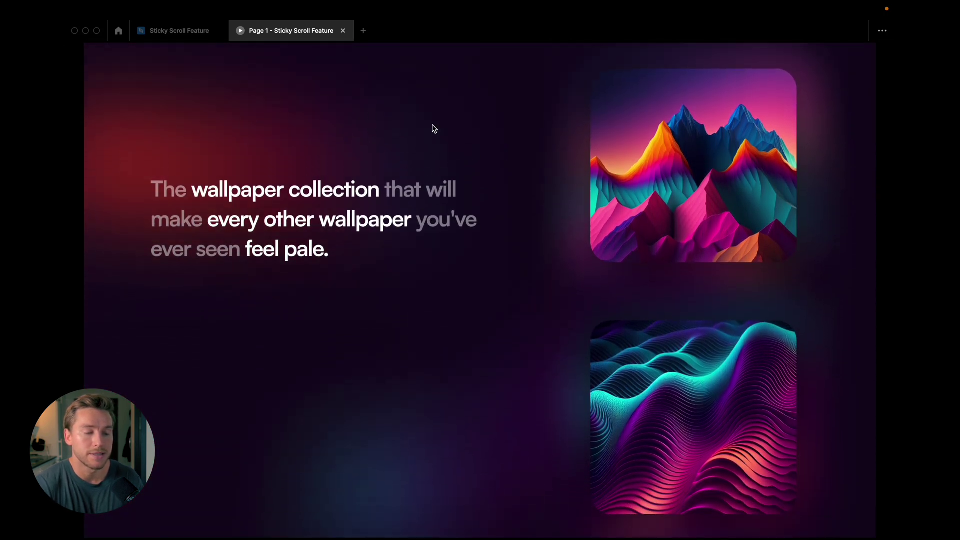
scroll(490, 154, "up", 2)
scroll(490, 154, "down", 3)
scroll(490, 153, "up", 2)
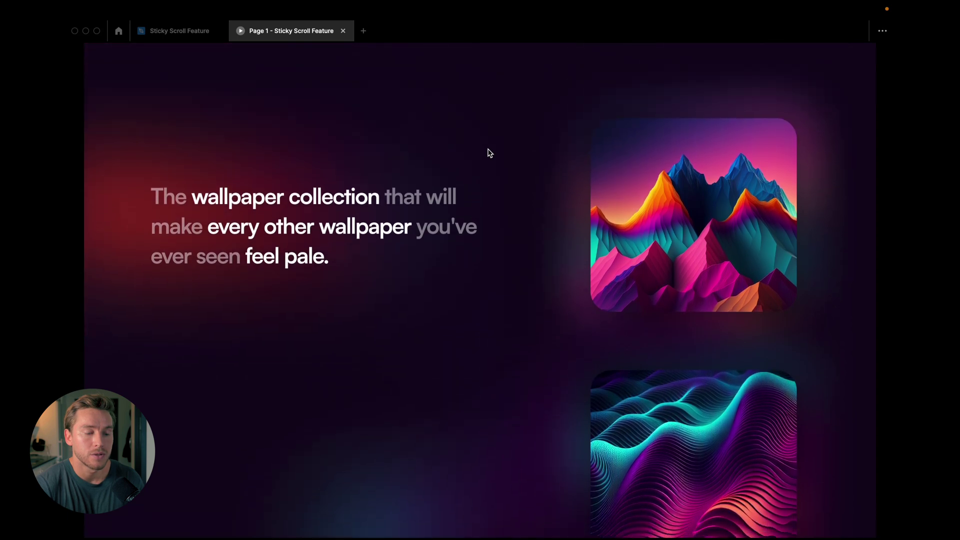
scroll(490, 153, "down", 2)
scroll(491, 154, "up", 2)
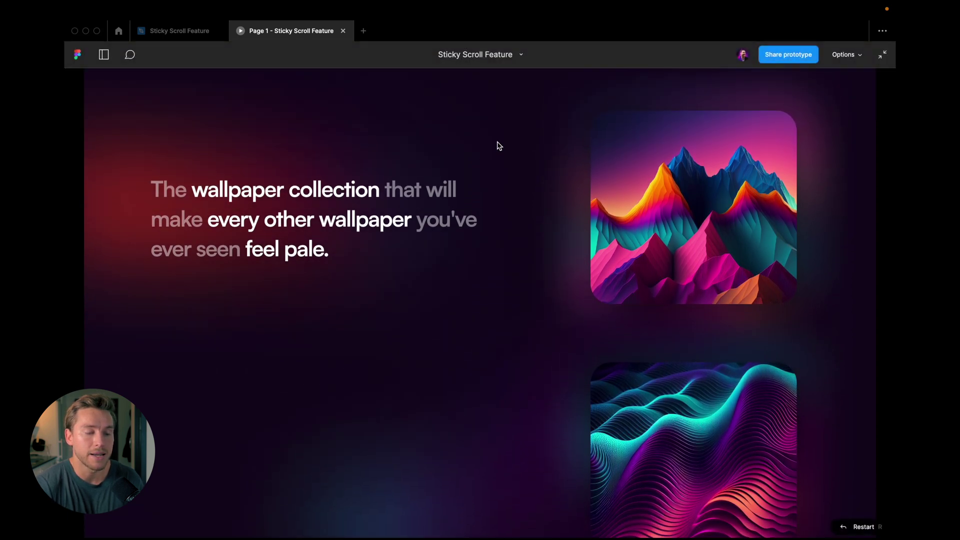
scroll(499, 146, "down", 5)
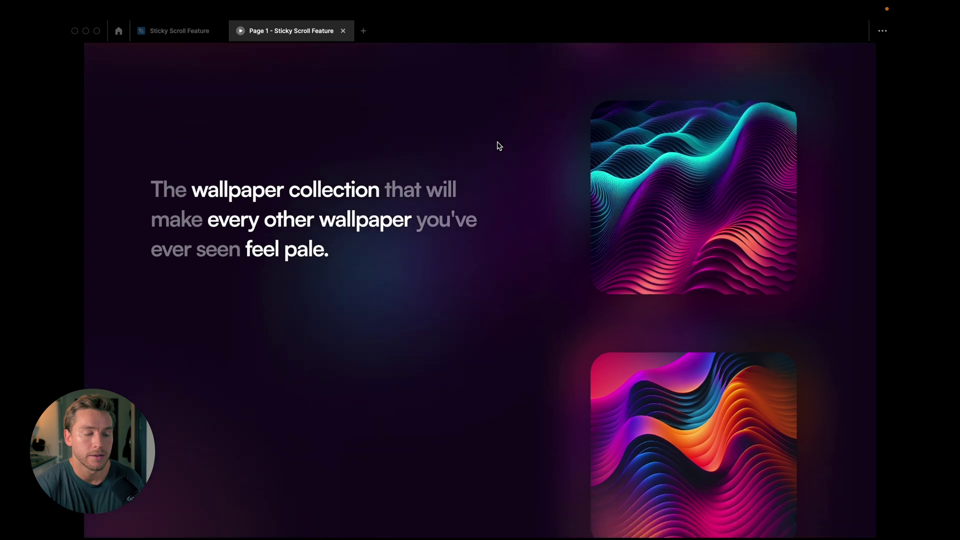
scroll(498, 146, "down", 7)
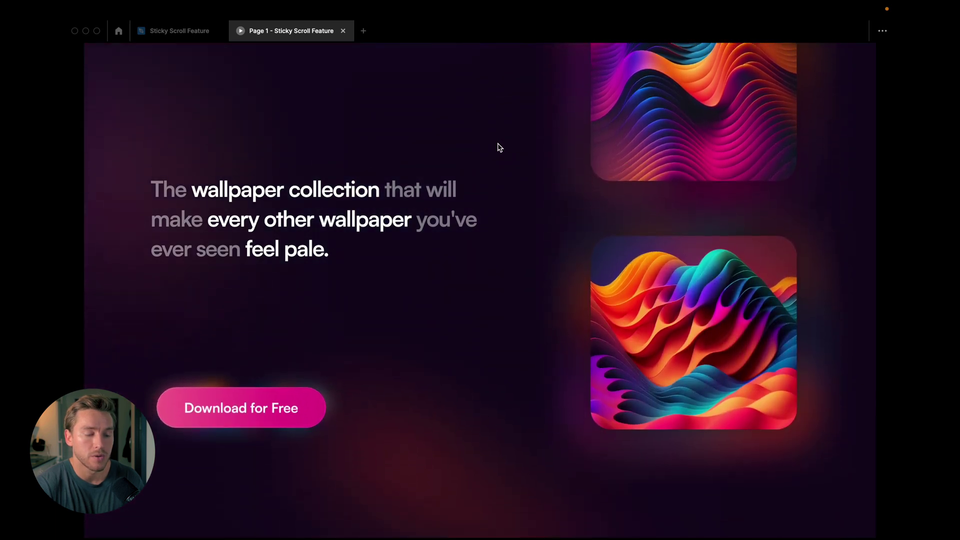
scroll(499, 146, "down", 2)
scroll(498, 146, "up", 2)
scroll(499, 146, "down", 1)
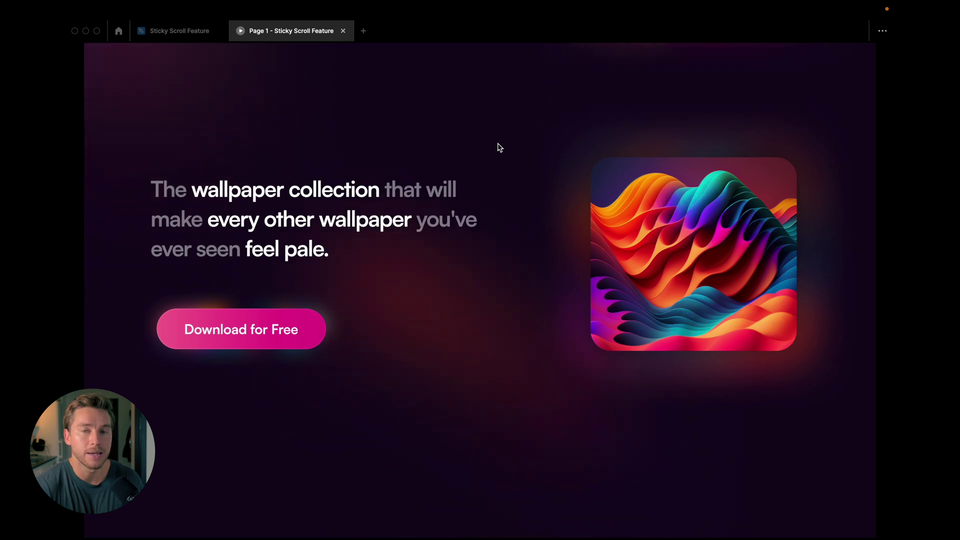